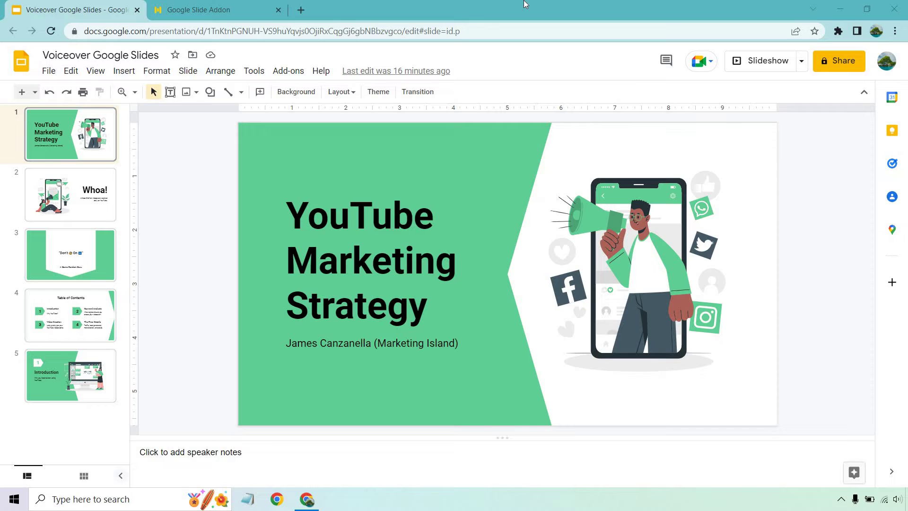
- Confirm on the Workspace Marketplace that the Murf add-on is installed, then return to the deck
click(196, 10)
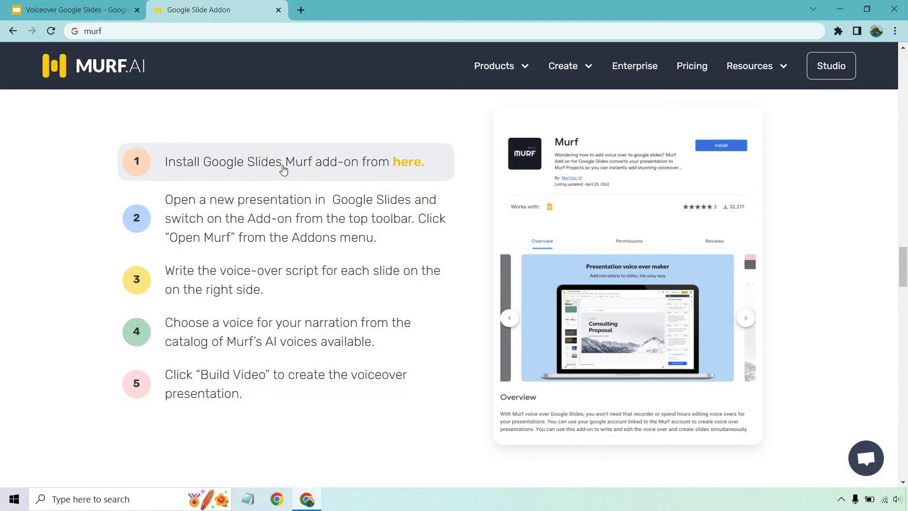
click(408, 162)
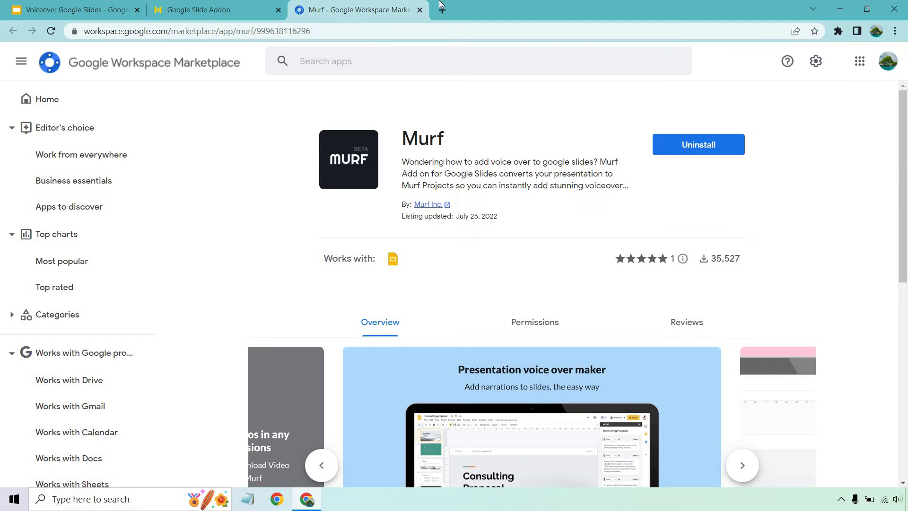
click(81, 9)
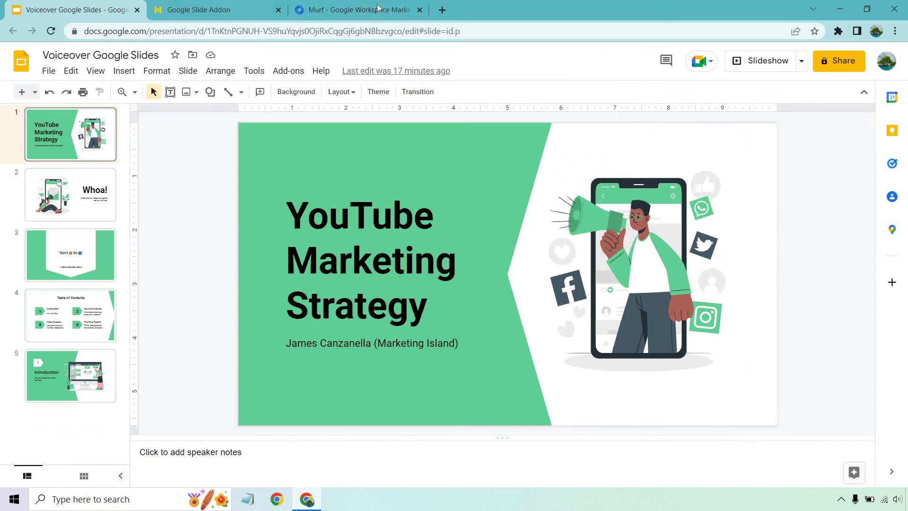
- Close the Marketplace tab and launch Murf from Add-ons to show the per-slide narration panel
click(419, 10)
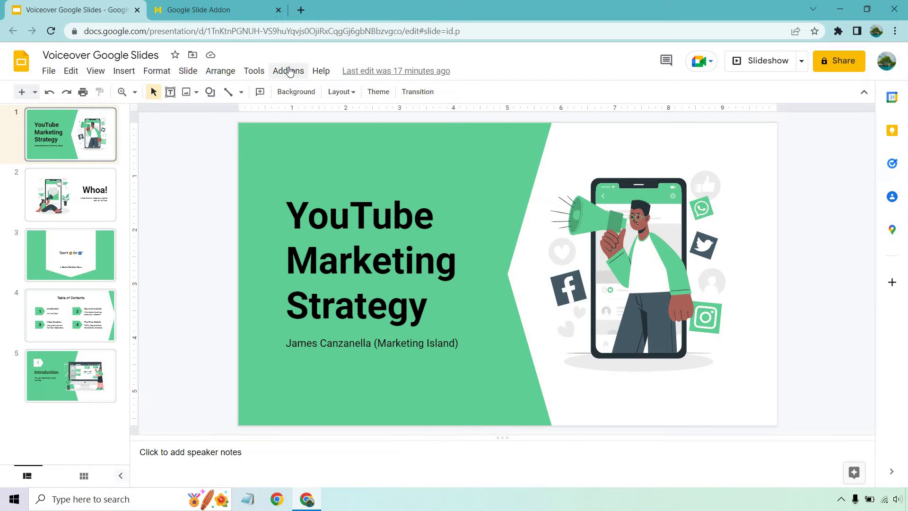
click(289, 69)
mouse_move(301, 123)
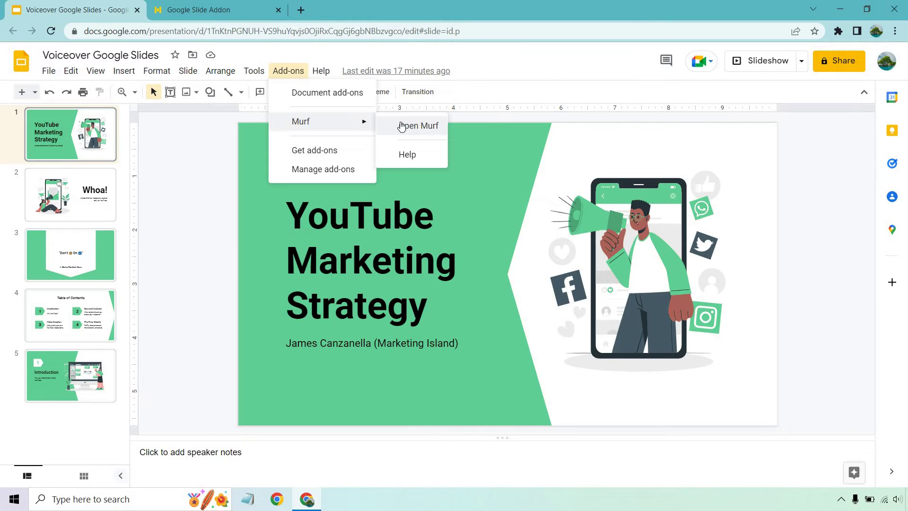
click(401, 127)
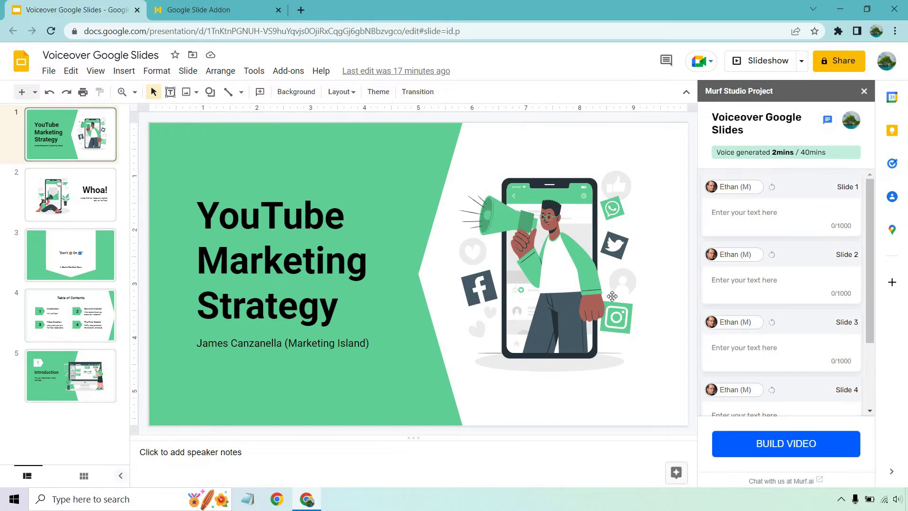
scroll(826, 255, down, 2)
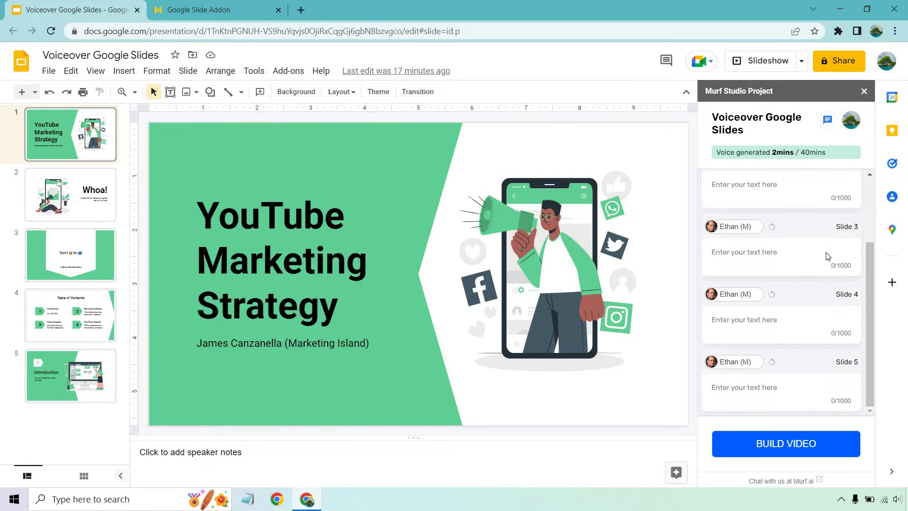
scroll(827, 256, up, 2)
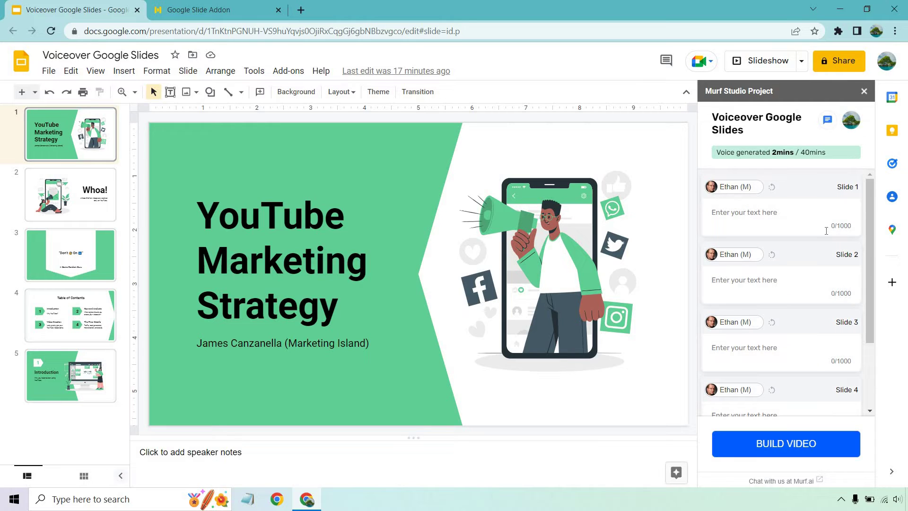
- Preview voices such as Natalie, then apply Ethan (M) to all slides
click(743, 188)
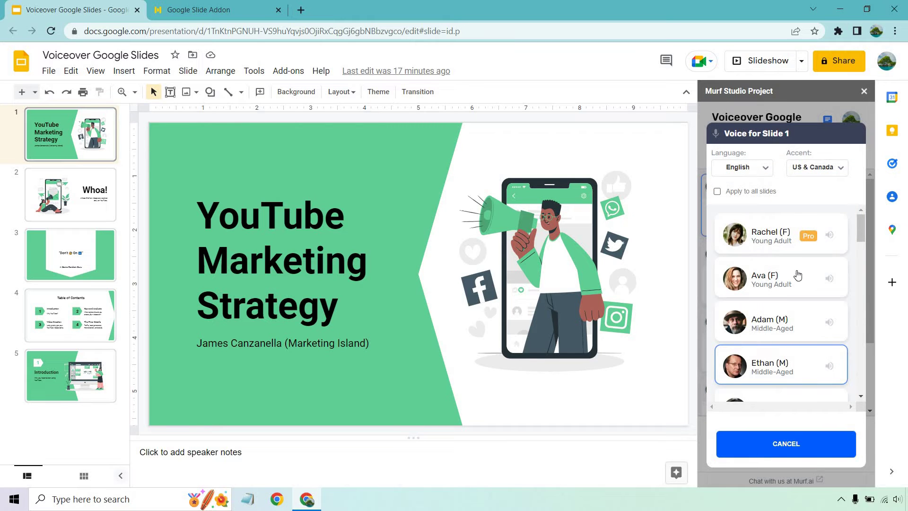
scroll(798, 274, down, 6)
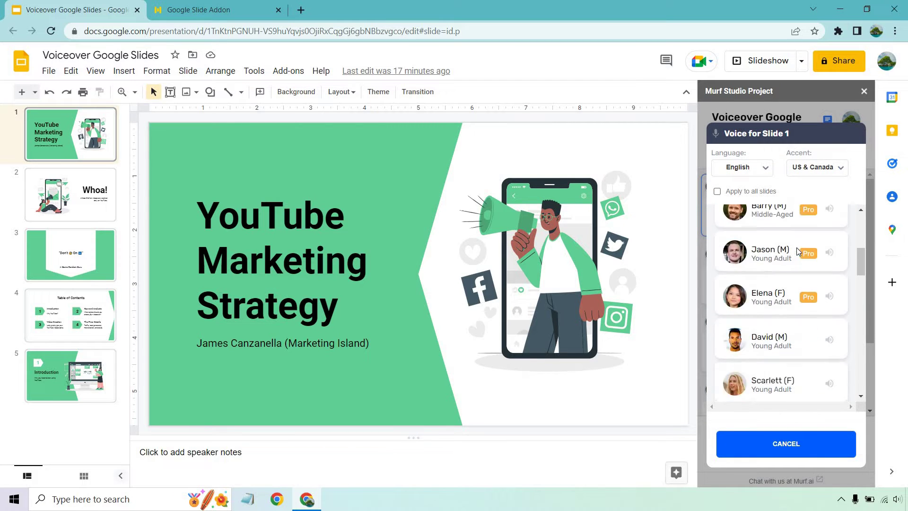
scroll(798, 251, down, 7)
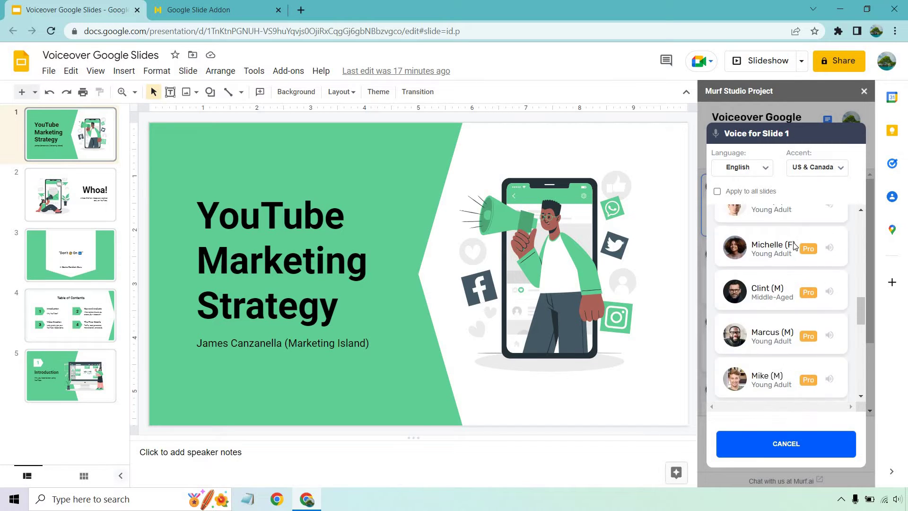
scroll(794, 245, down, 3)
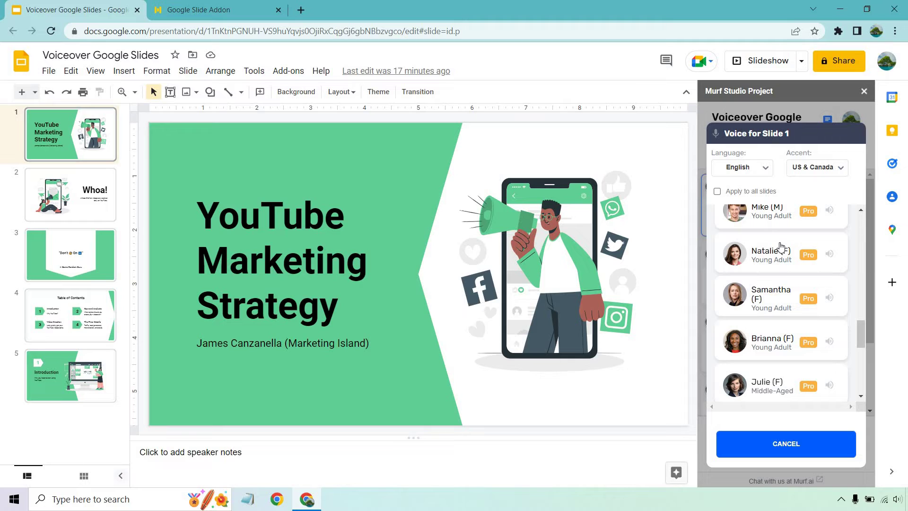
click(831, 255)
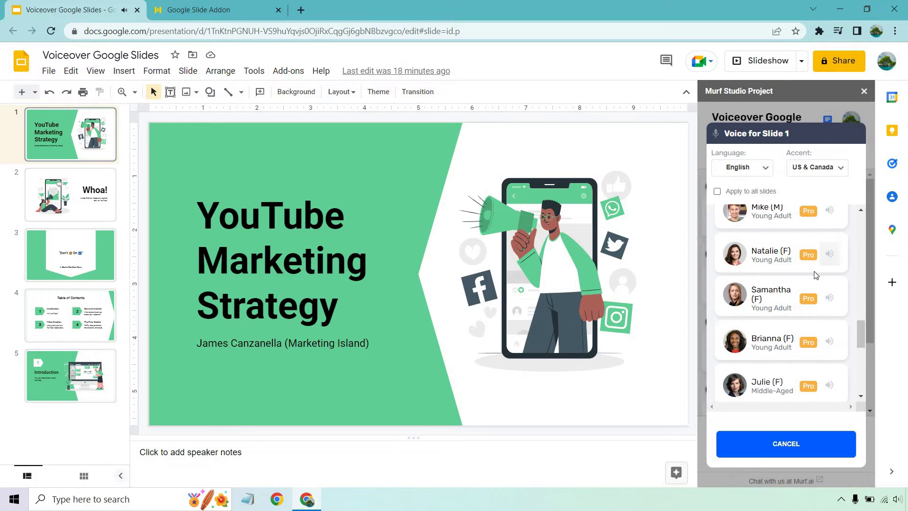
scroll(815, 277, down, 10)
scroll(815, 277, up, 6)
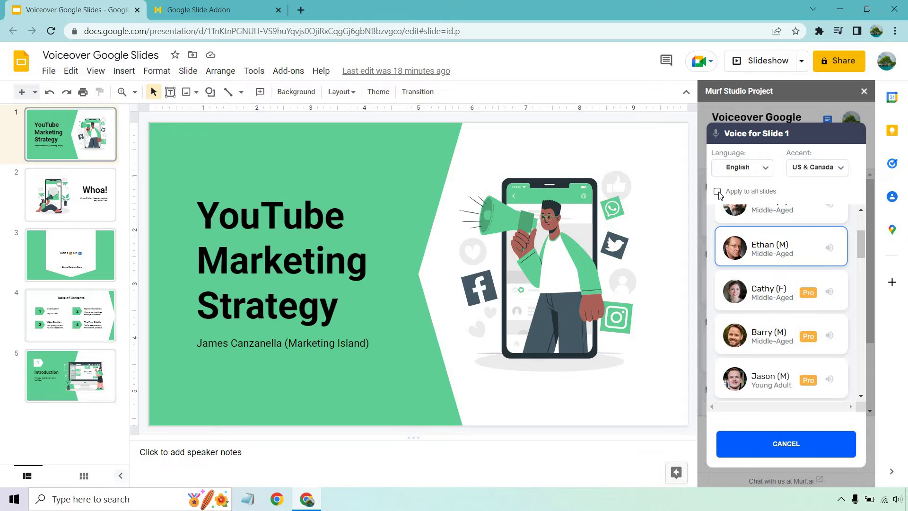
click(717, 192)
click(778, 258)
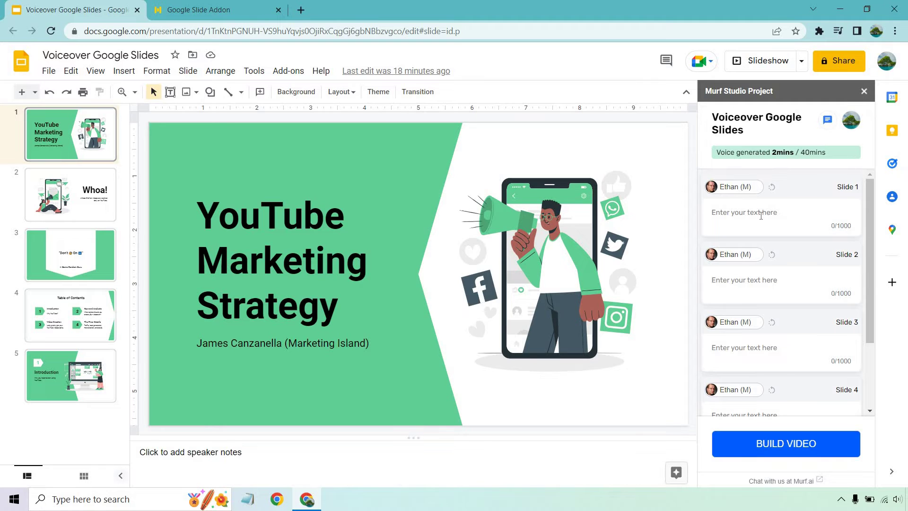
- Write narration scripts for slides 1–3 and generate their voice audio
click(761, 215)
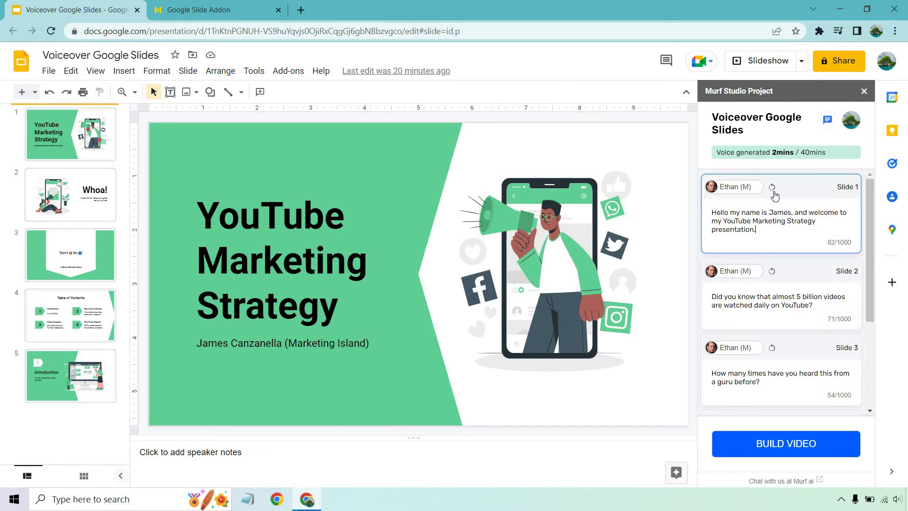
click(772, 188)
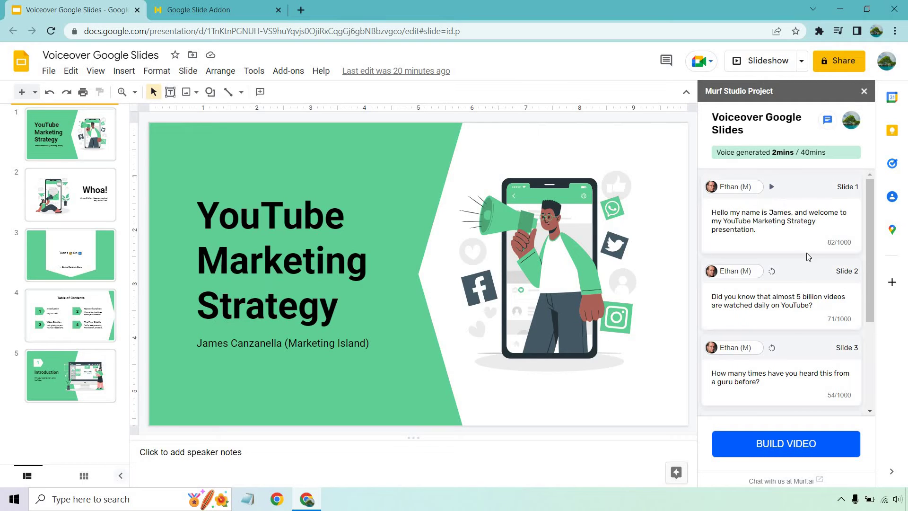
click(826, 307)
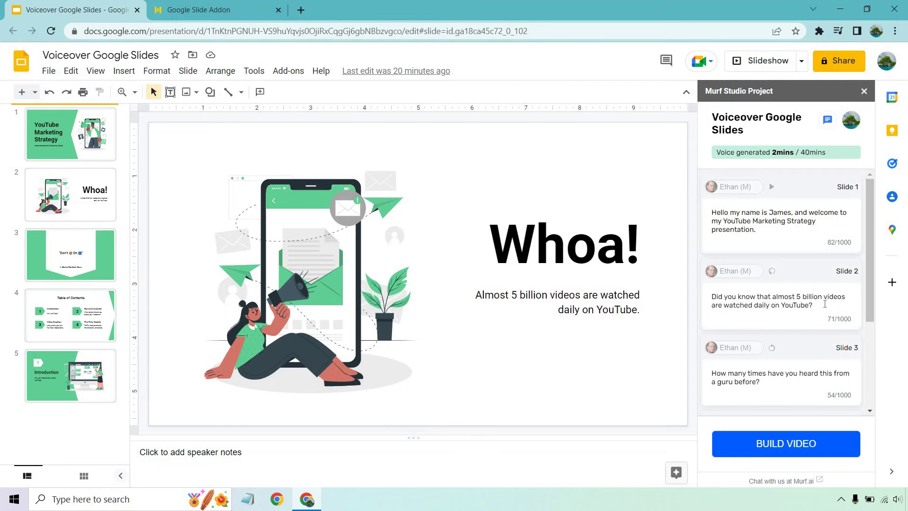
click(790, 385)
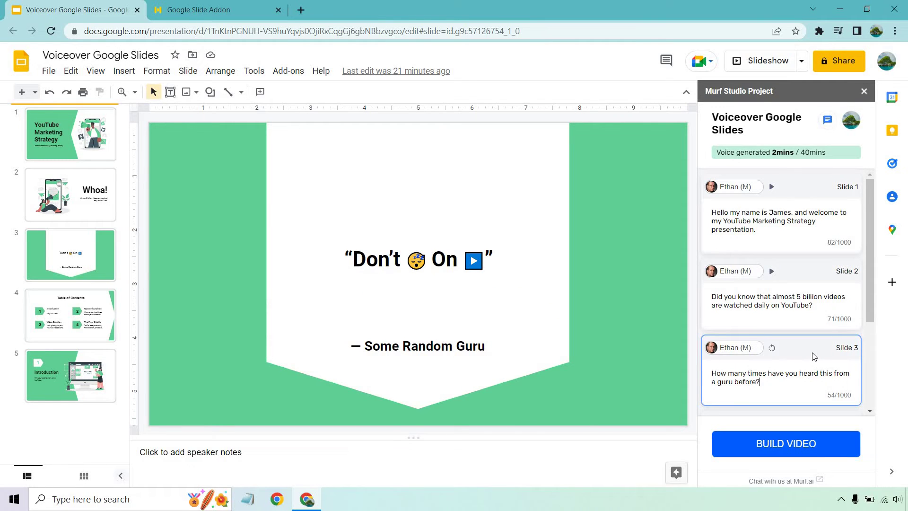
click(773, 348)
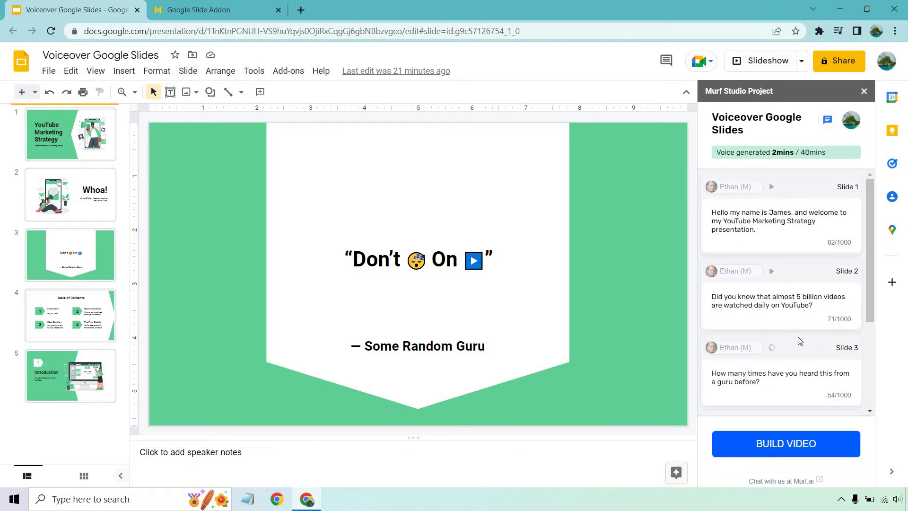
- Move on to slide 4's narration, then return to slide 1's script
scroll(799, 340, down, 3)
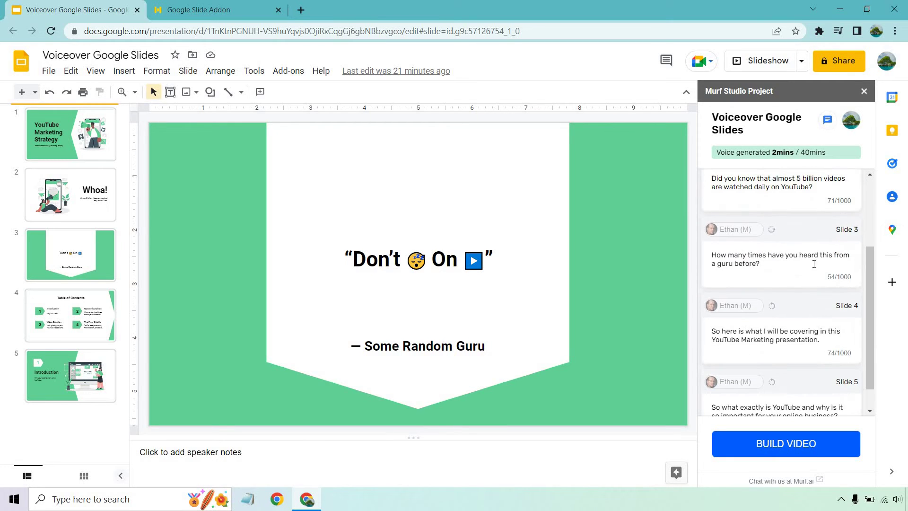
scroll(814, 264, down, 1)
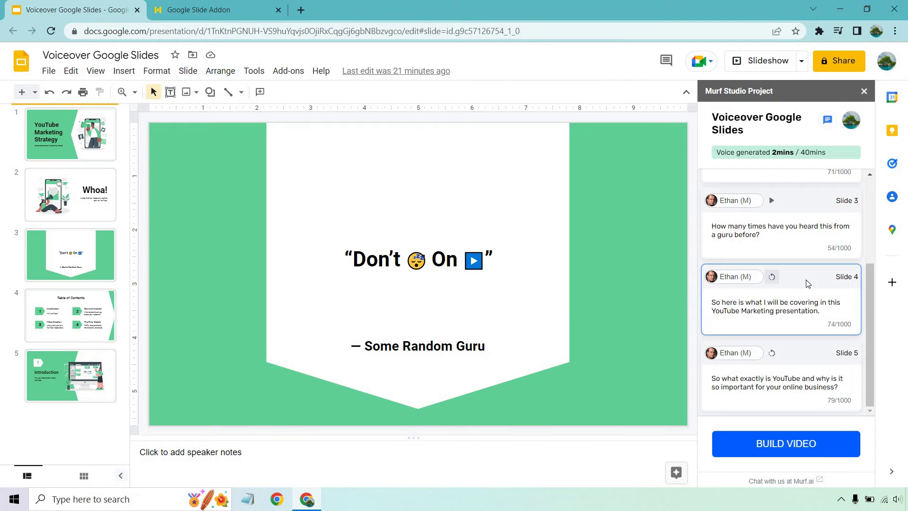
click(812, 286)
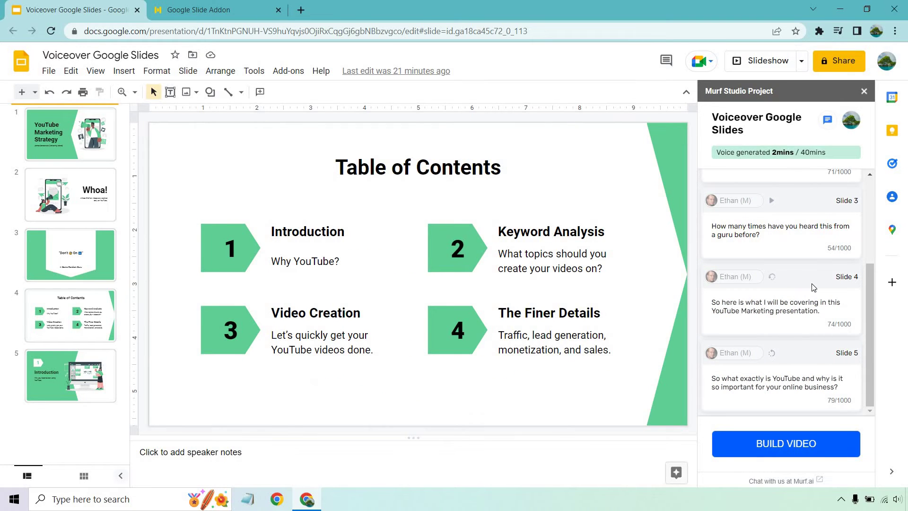
scroll(807, 231, up, 4)
click(801, 228)
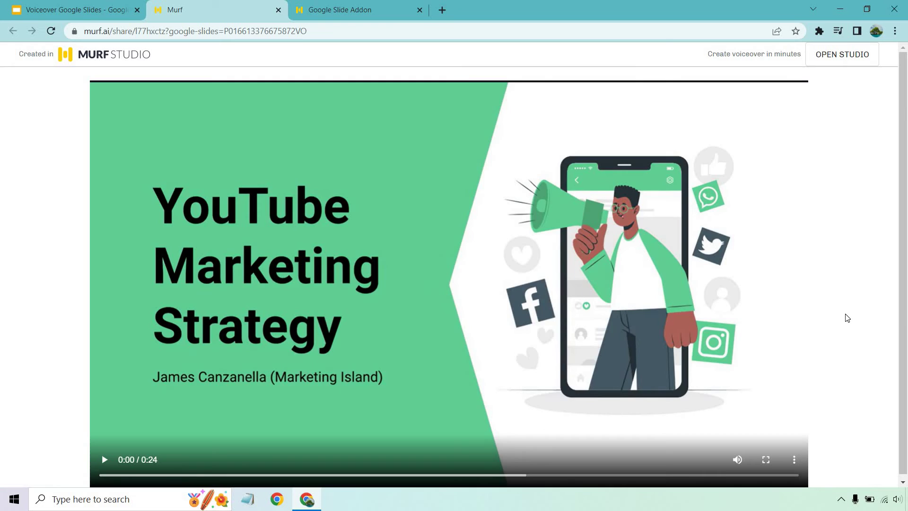
- Play the 24-second narrated video on Murf, then go back to the Voiceover Google Slides deck
click(103, 460)
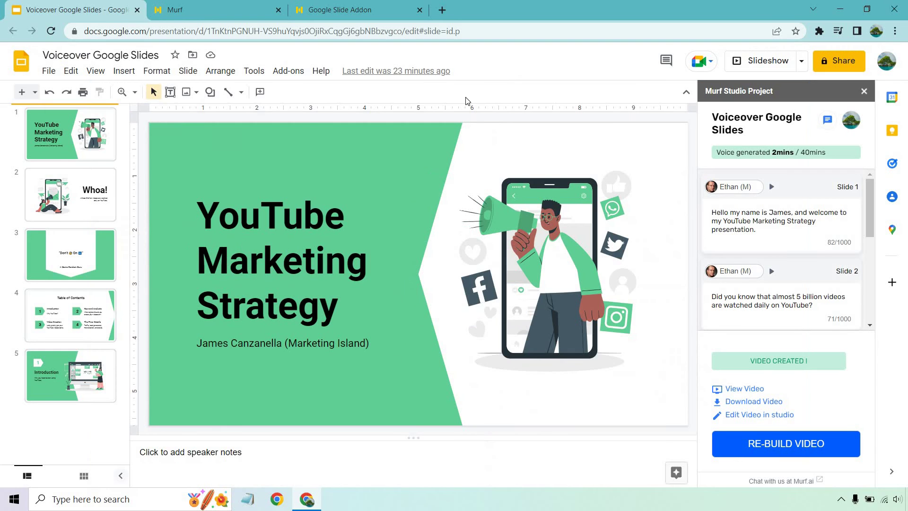
click(78, 6)
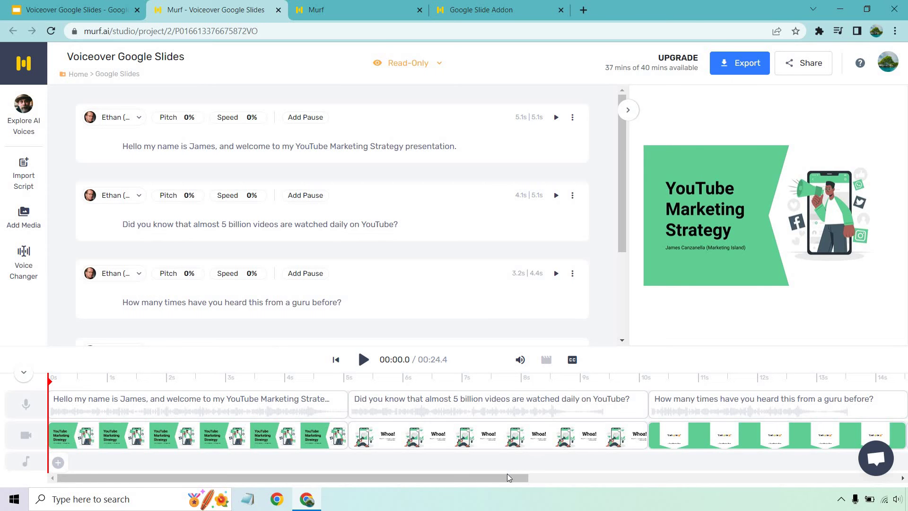
- Scroll the Murf Studio timeline to the end and back to review all five narration clips
drag(510, 476, 872, 478)
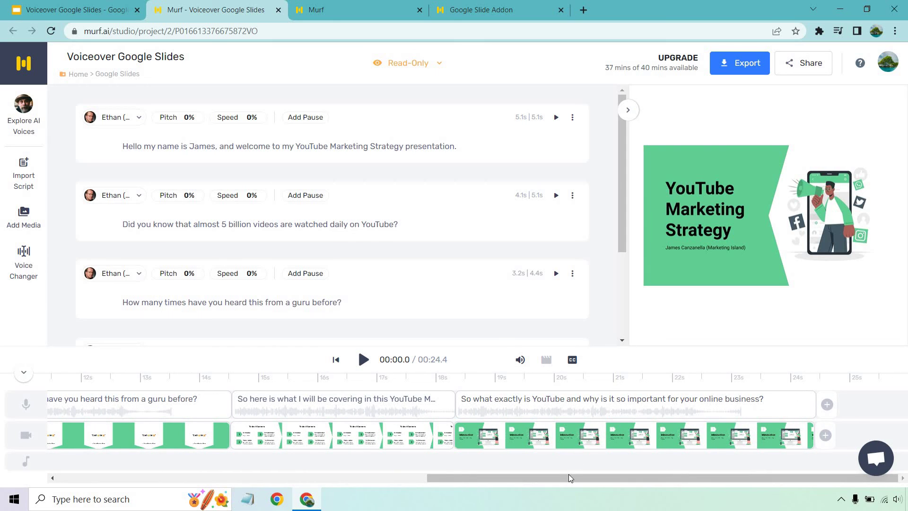
drag(551, 475, 126, 468)
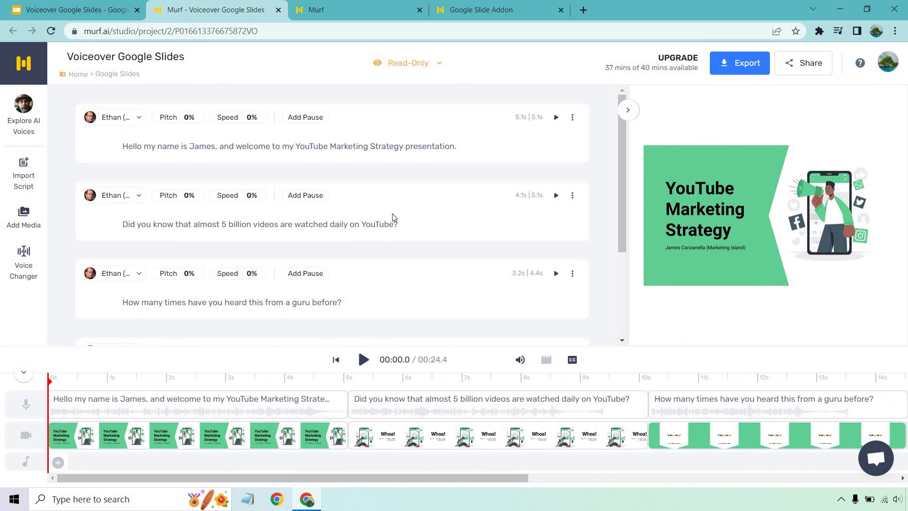